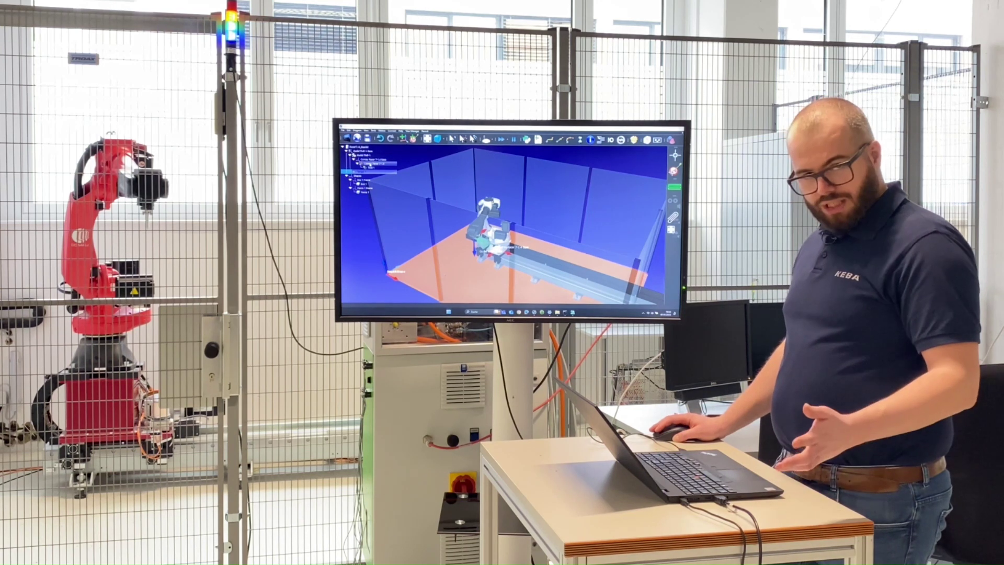
Step: Teach a first target from the robot's context menu and move the robot to it
{"action": "right_click", "coordinate": [371, 166]}
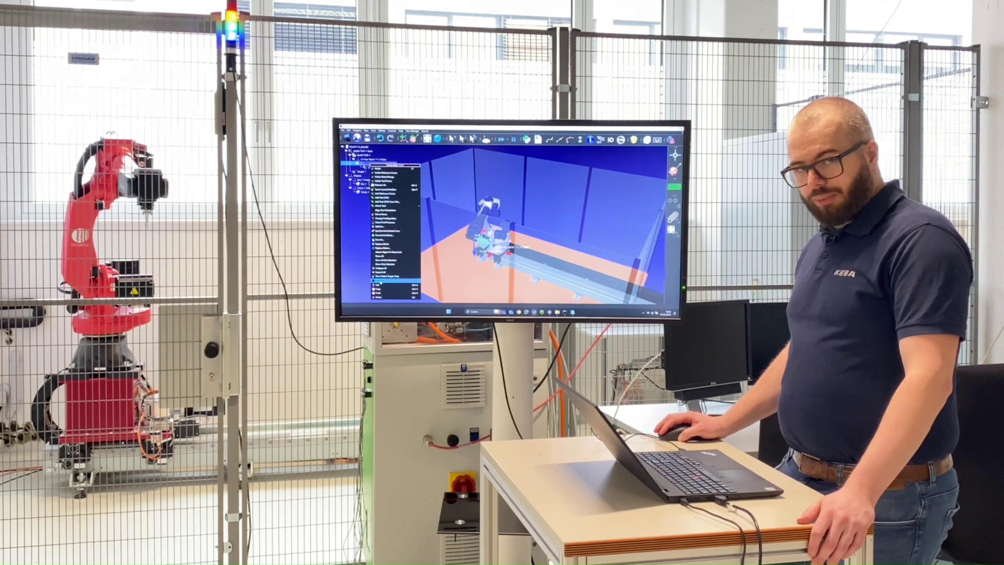
{"action": "left_click", "coordinate": [382, 279]}
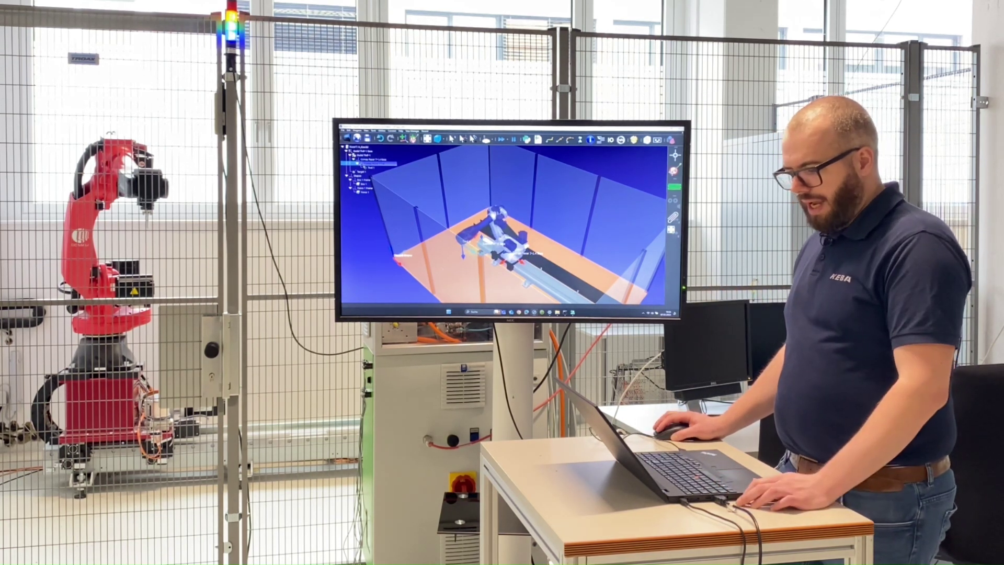
{"action": "left_click", "coordinate": [364, 175]}
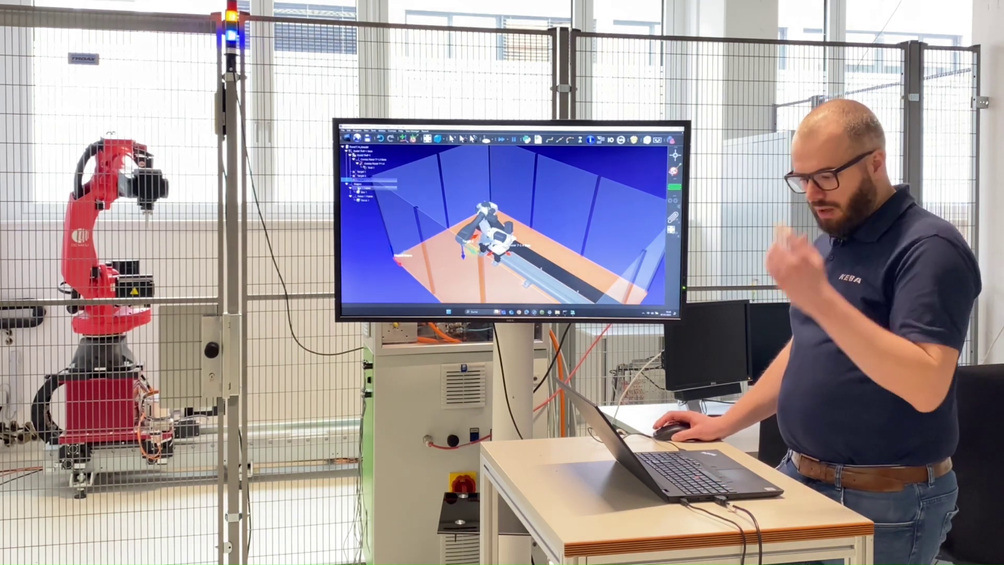
Step: Teach a second target, then add a program with moves to both targets and confirm its name
{"action": "key", "text": "Up"}
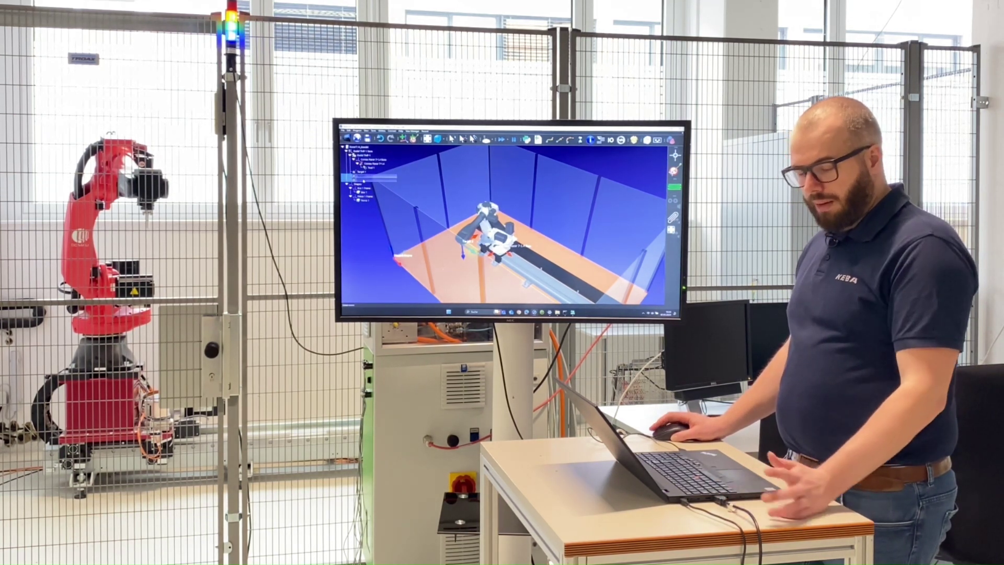
{"action": "right_click", "coordinate": [362, 179]}
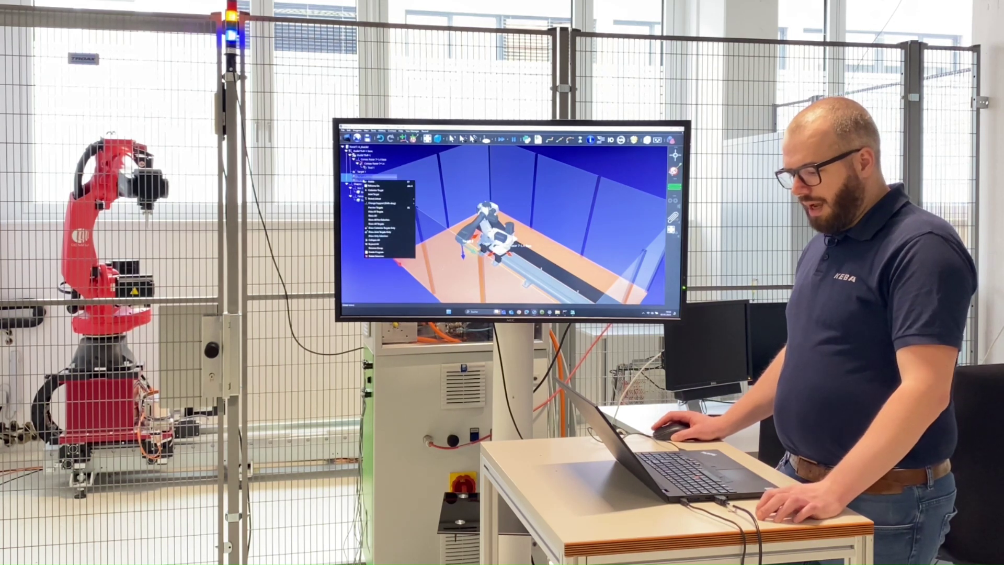
{"action": "left_click", "coordinate": [380, 251]}
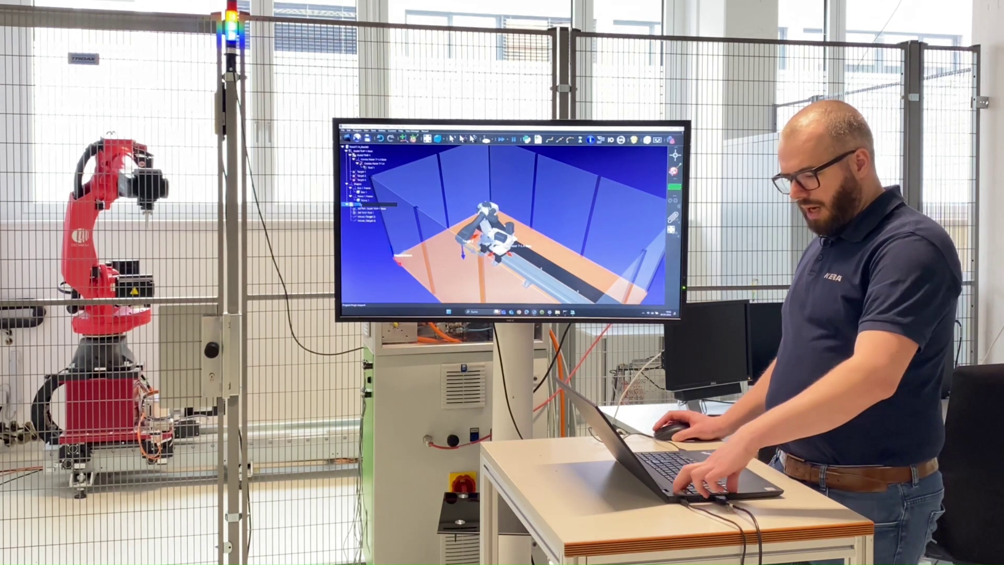
{"action": "type", "text": "1"}
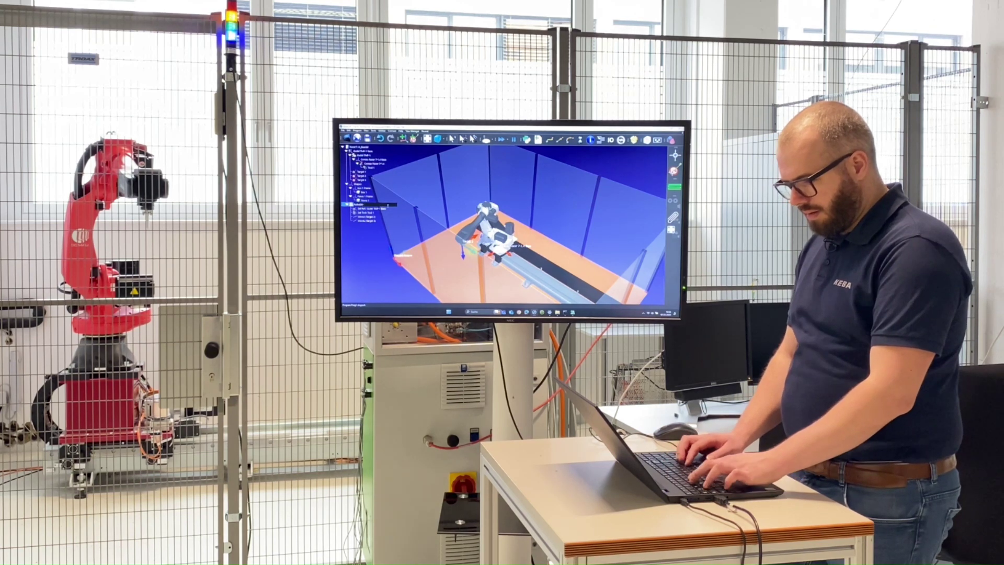
{"action": "key", "text": "Return"}
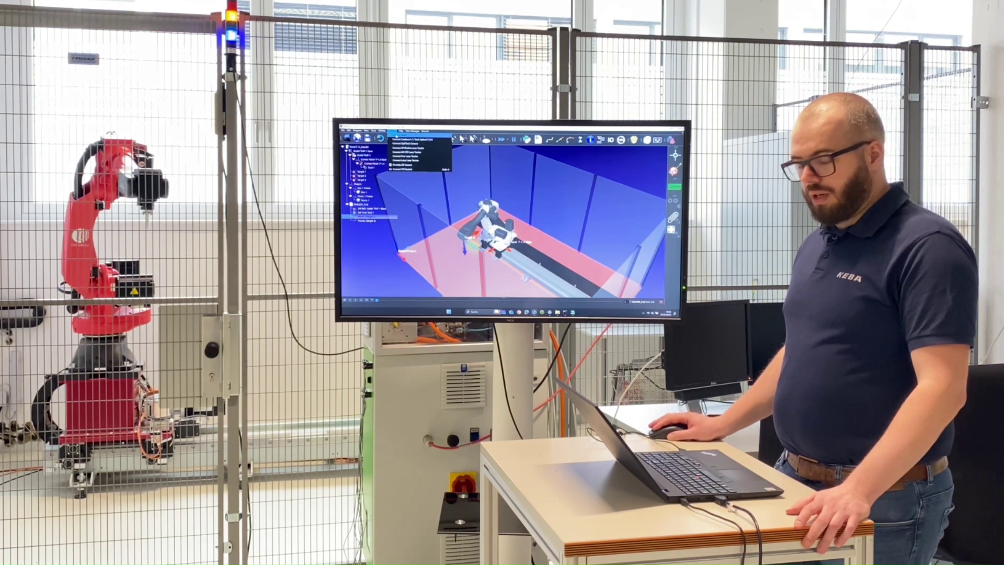
Step: Start Connect Robot and select the station robot for the KEBA controller link
{"action": "left_click", "coordinate": [408, 139]}
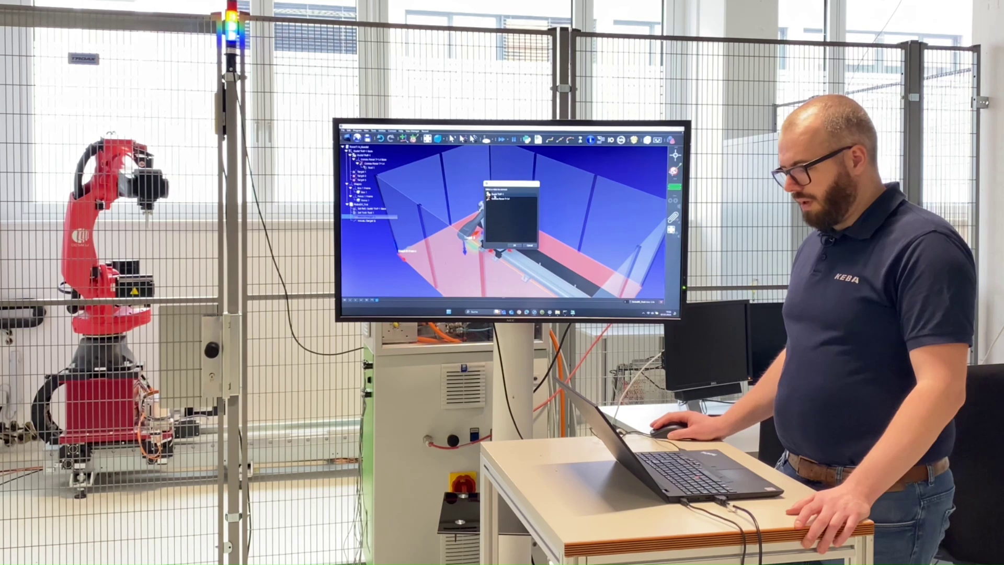
{"action": "left_click", "coordinate": [518, 245]}
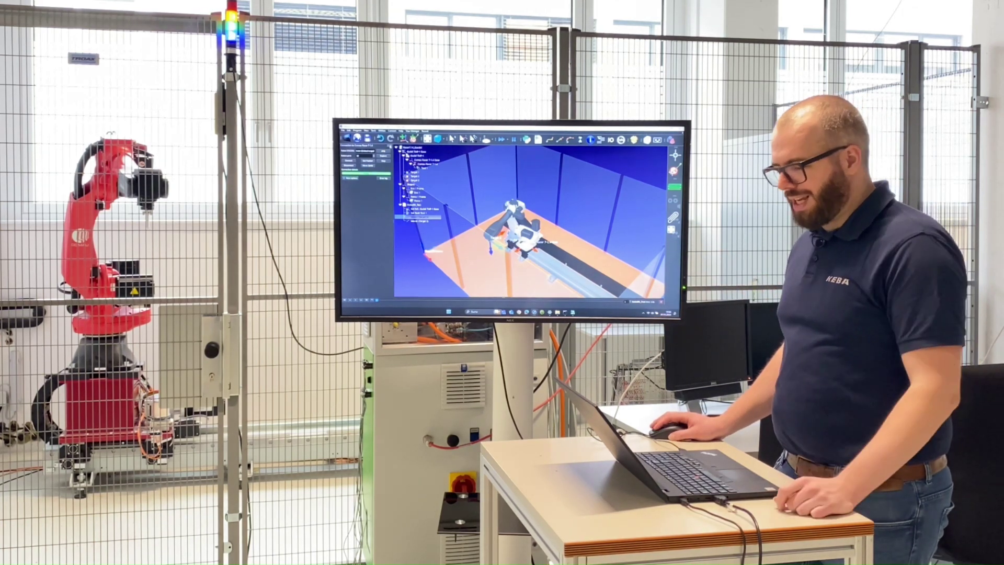
Step: Dismiss the connection settings and bring up the test program's context menu
{"action": "key", "text": "Escape"}
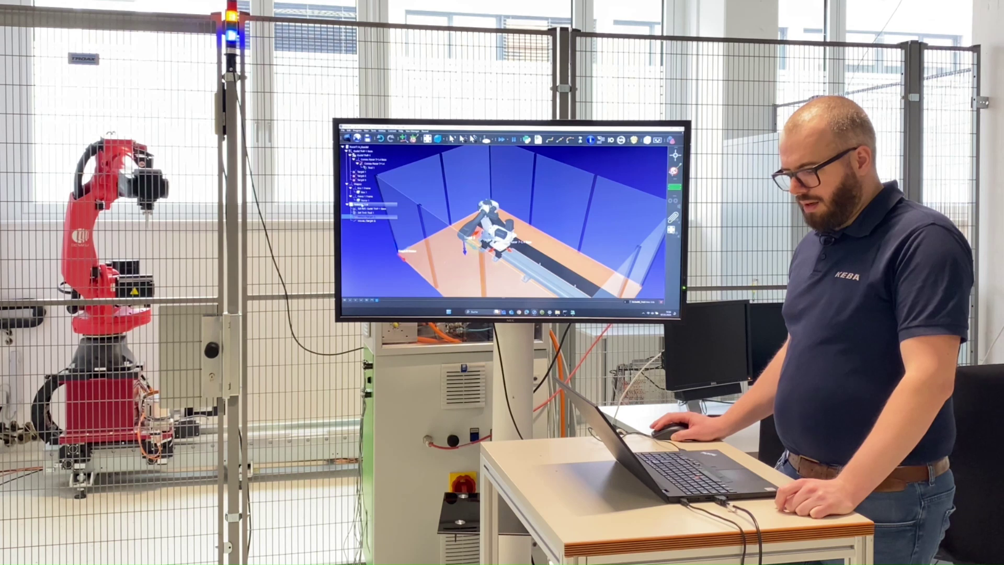
{"action": "right_click", "coordinate": [362, 205]}
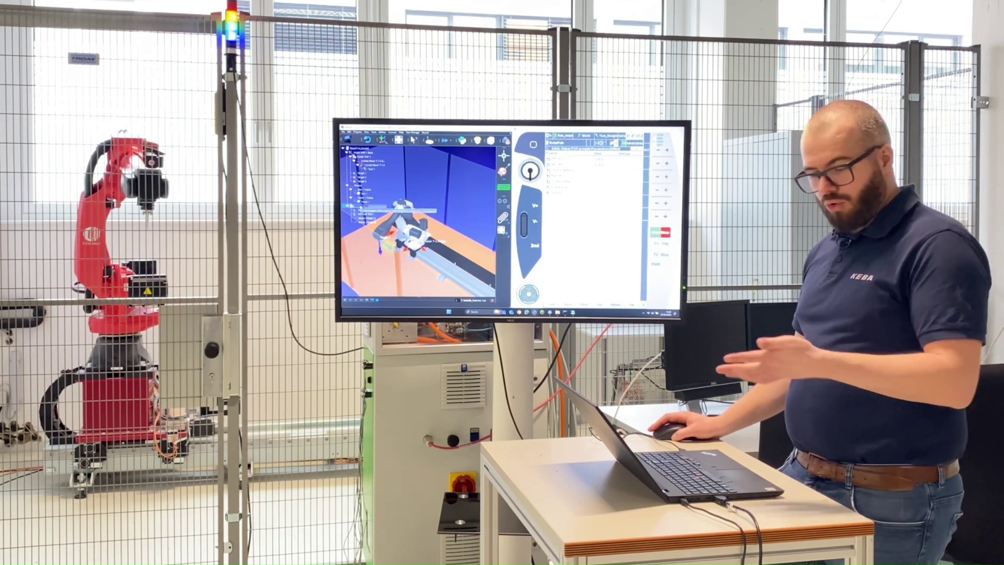
Step: Send the test program to the KEBA teach panel from its context menu
{"action": "right_click", "coordinate": [361, 207]}
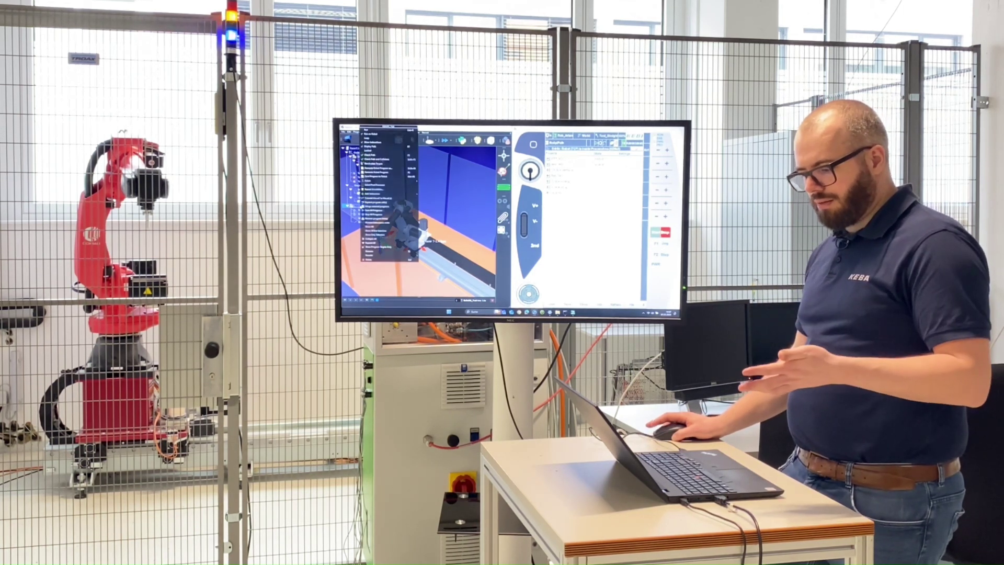
{"action": "left_click", "coordinate": [378, 174]}
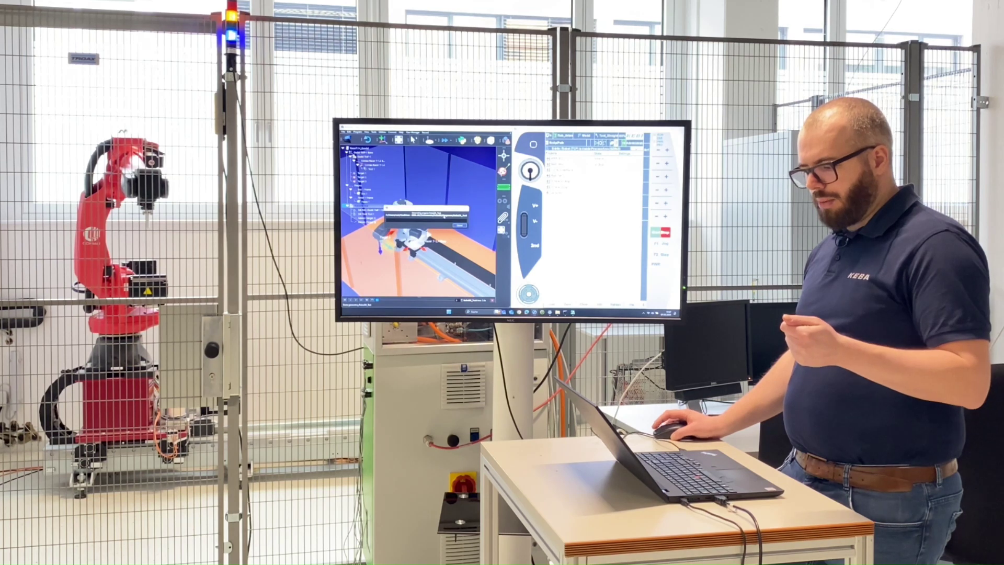